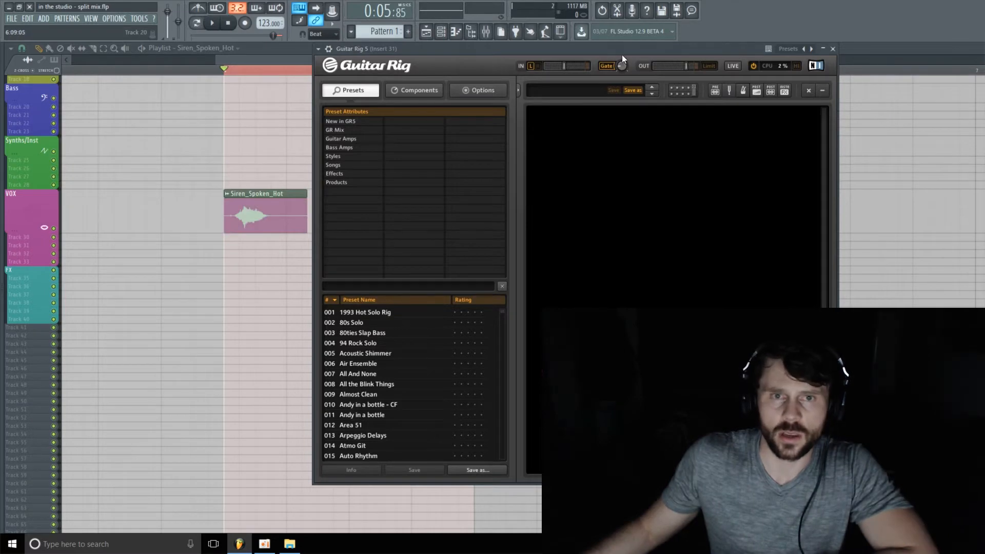
{"action": "left_click_drag", "start_coordinate": [621, 51], "coordinate": [650, 54]}
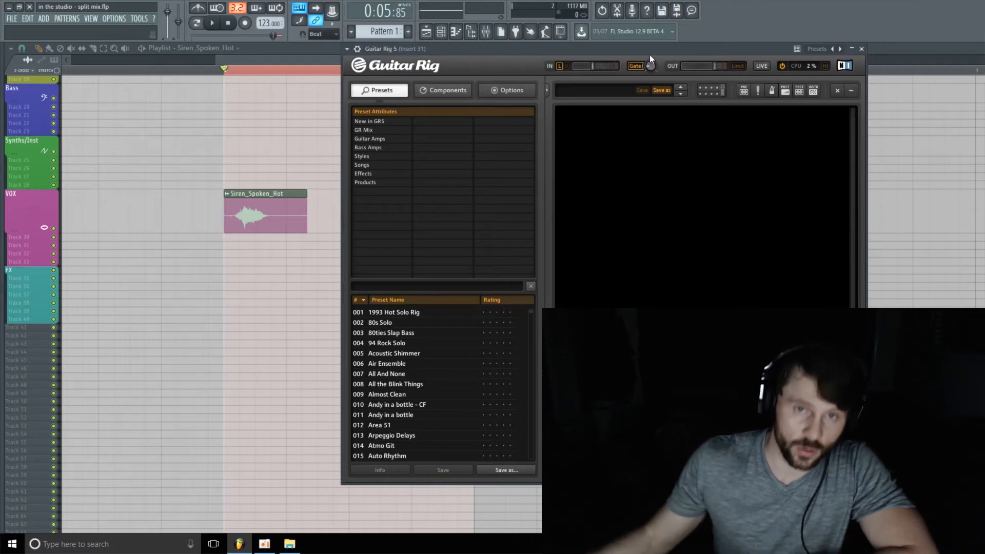
{"action": "left_click_drag", "start_coordinate": [646, 49], "coordinate": [644, 51]}
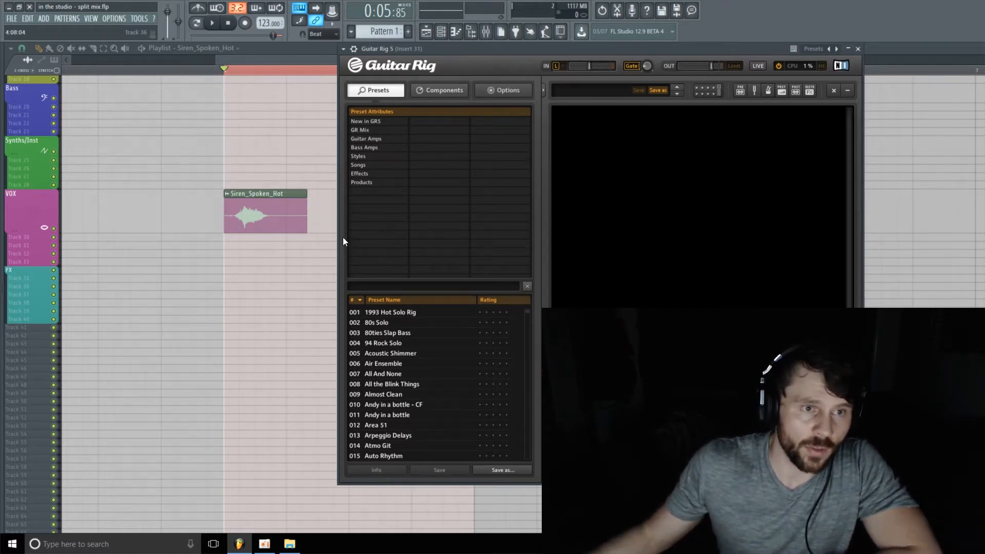
{"action": "key", "text": "space"}
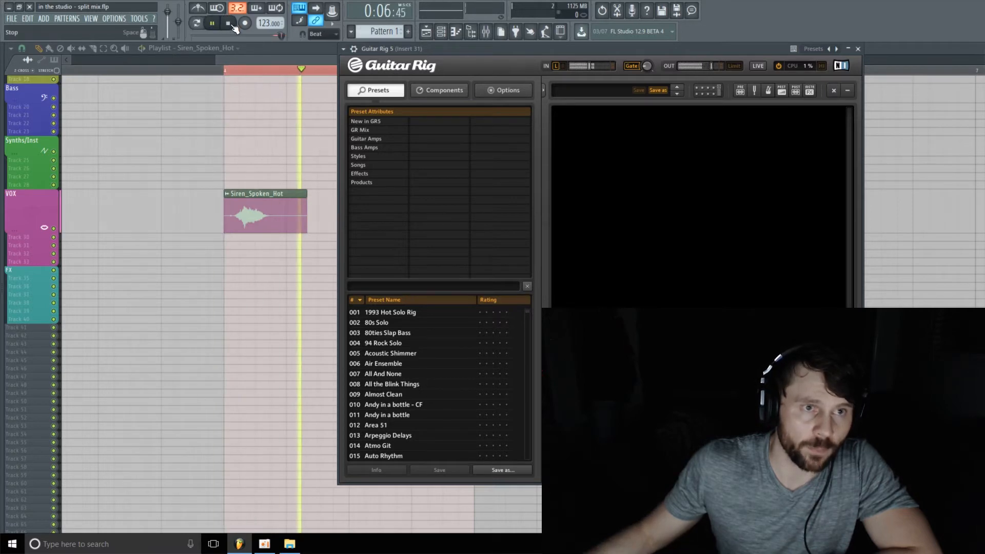
{"action": "key", "text": "space"}
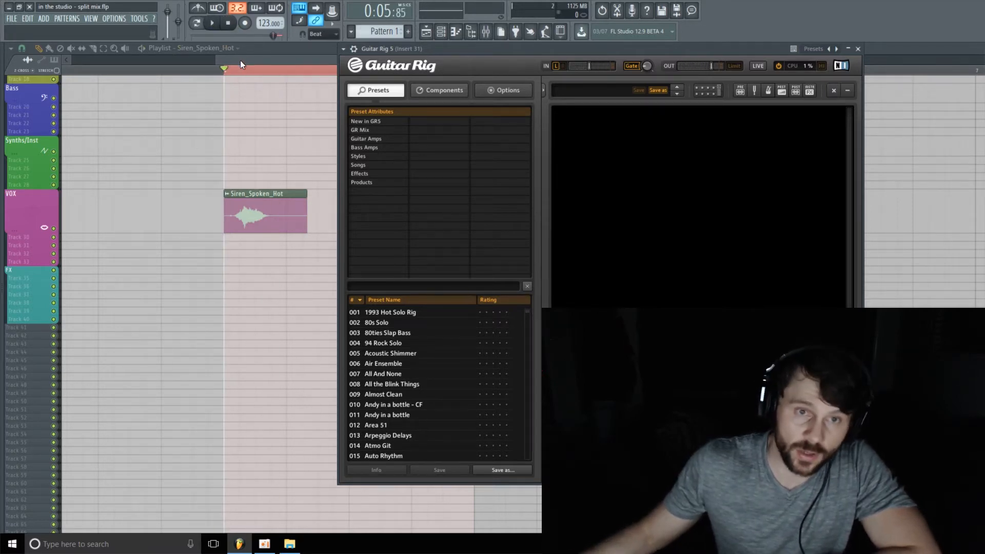
{"action": "left_click_drag", "start_coordinate": [615, 46], "coordinate": [596, 54]}
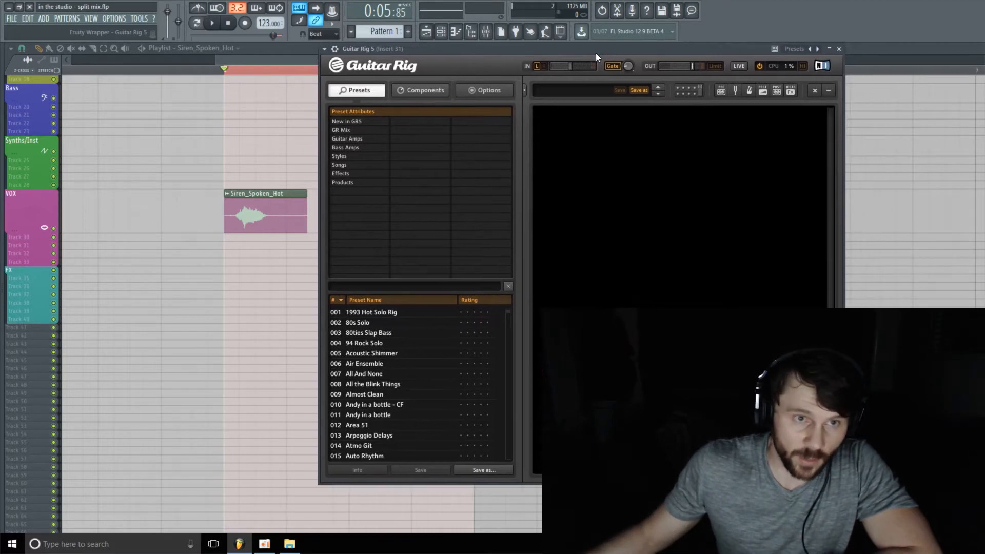
Step: Add a Split module to the empty rack from the Tools components
{"action": "left_click", "coordinate": [420, 90]}
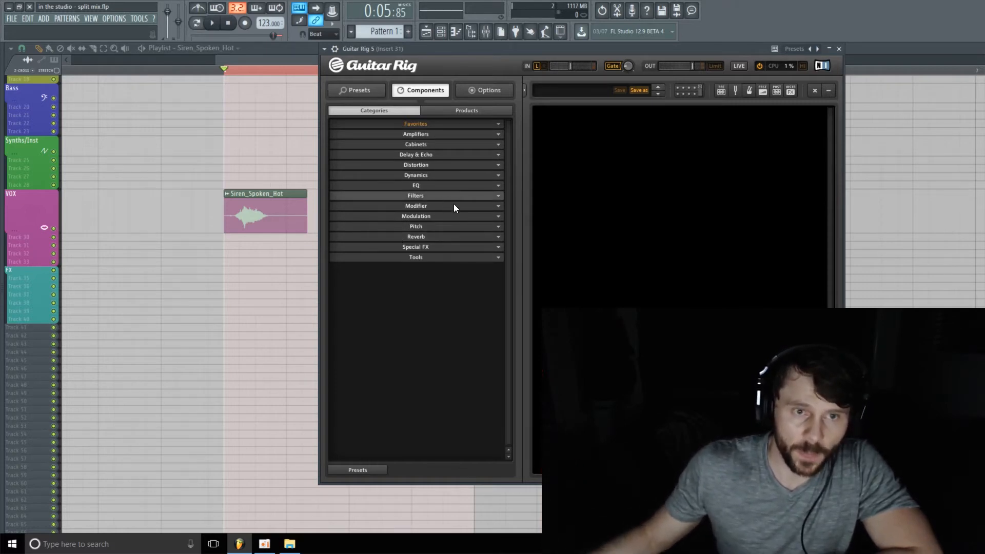
{"action": "left_click", "coordinate": [468, 258]}
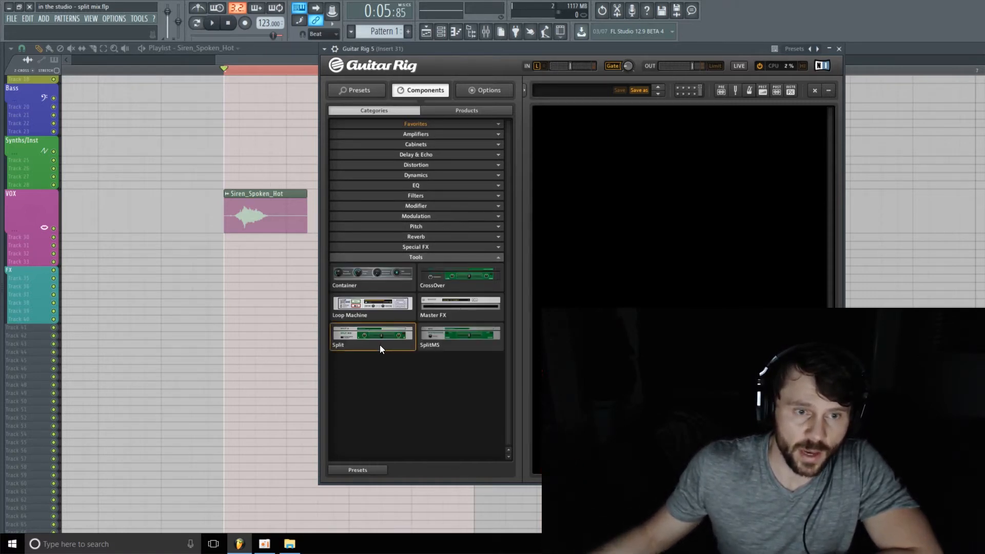
{"action": "left_click_drag", "start_coordinate": [380, 345], "coordinate": [632, 155]}
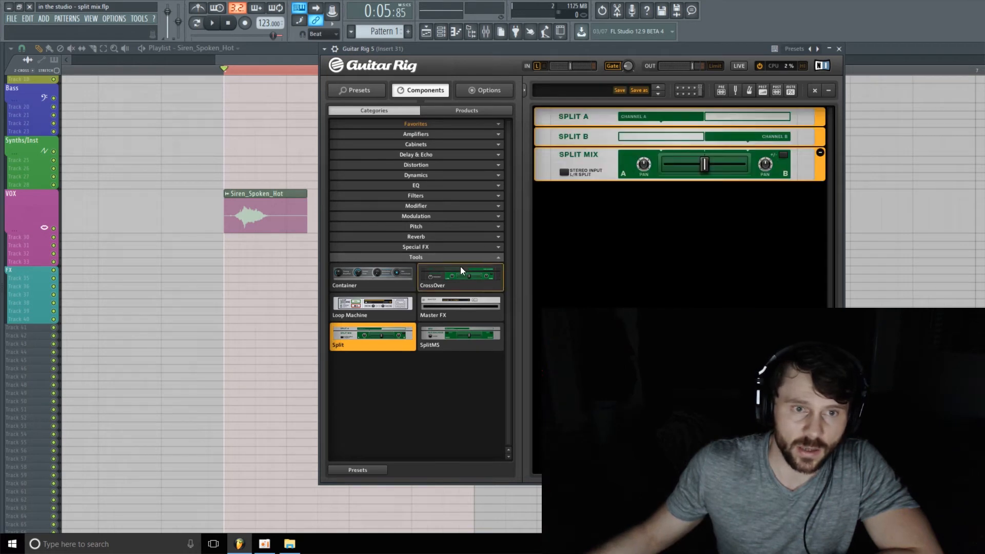
Step: Insert an Ensemble module from the Modulation components into the Split A chain
{"action": "left_click", "coordinate": [497, 258]}
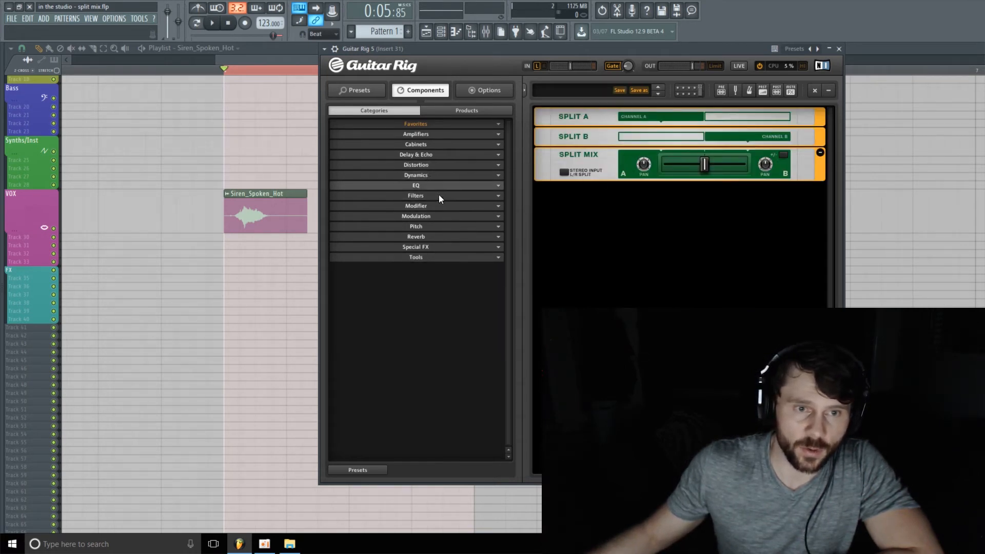
{"action": "left_click", "coordinate": [446, 219]}
{"action": "left_click_drag", "start_coordinate": [457, 238], "coordinate": [606, 122]}
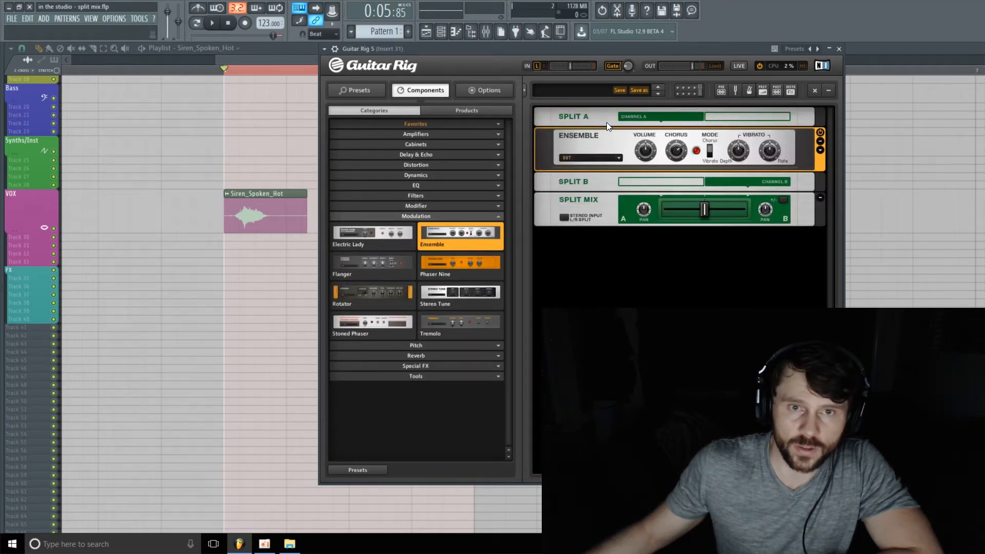
Step: Add a Tape Echo from the Delay & Echo components below the Ensemble in Split A
{"action": "left_click", "coordinate": [500, 215]}
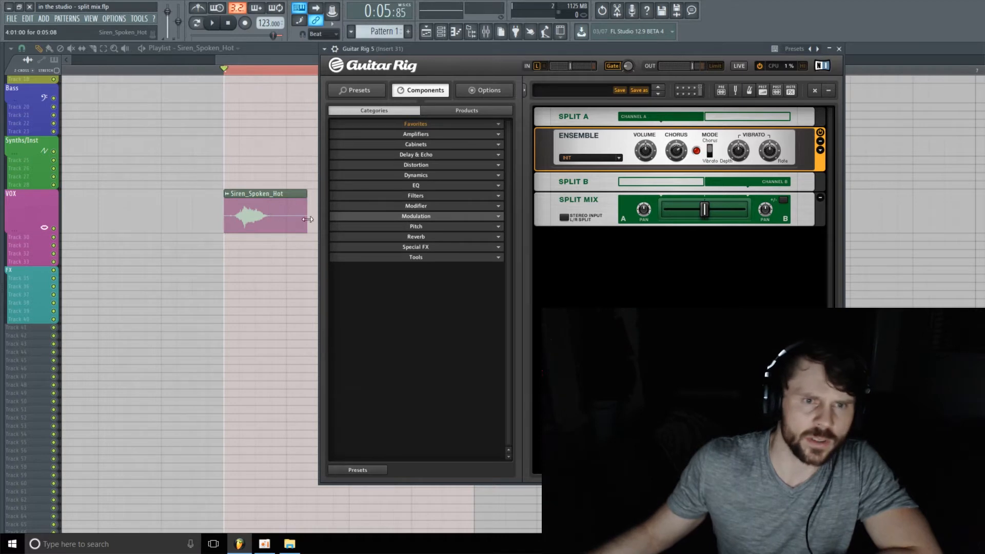
{"action": "left_click", "coordinate": [455, 153]}
{"action": "left_click_drag", "start_coordinate": [460, 204], "coordinate": [602, 162]}
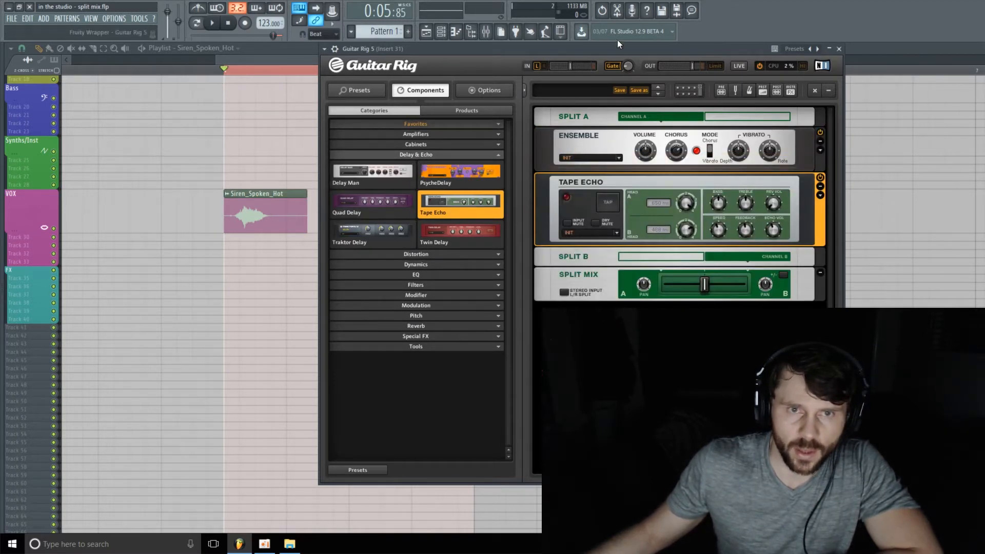
Step: Insert a Spring Reverb from the Reverb components into the Split B chain
{"action": "left_click_drag", "start_coordinate": [609, 47], "coordinate": [327, 53]}
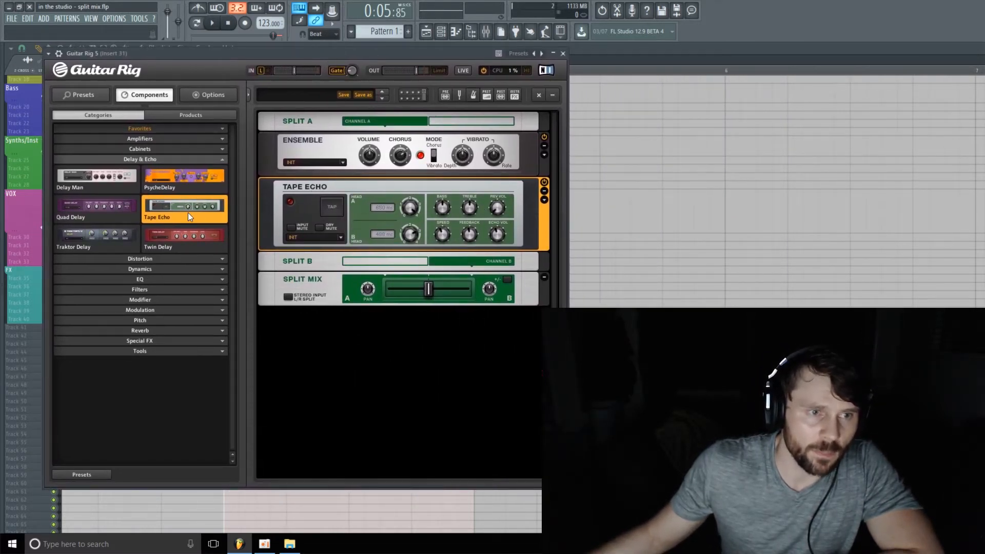
{"action": "left_click", "coordinate": [225, 160]}
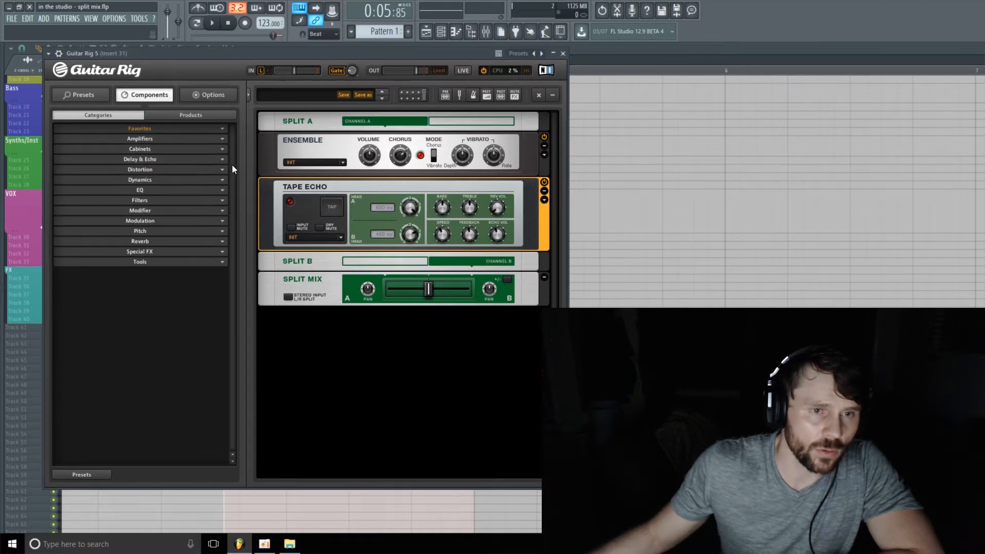
{"action": "left_click", "coordinate": [161, 242]}
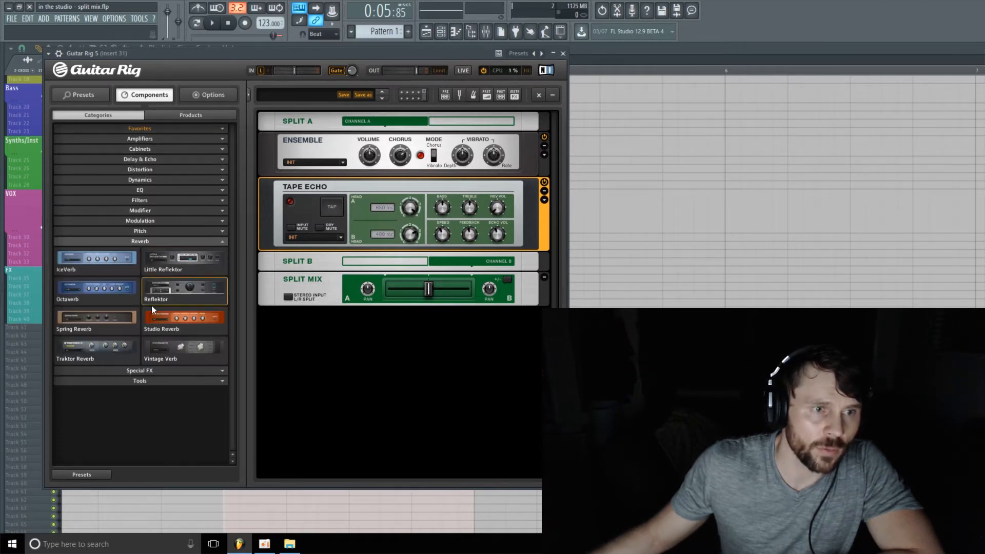
{"action": "left_click_drag", "start_coordinate": [85, 321], "coordinate": [362, 275]}
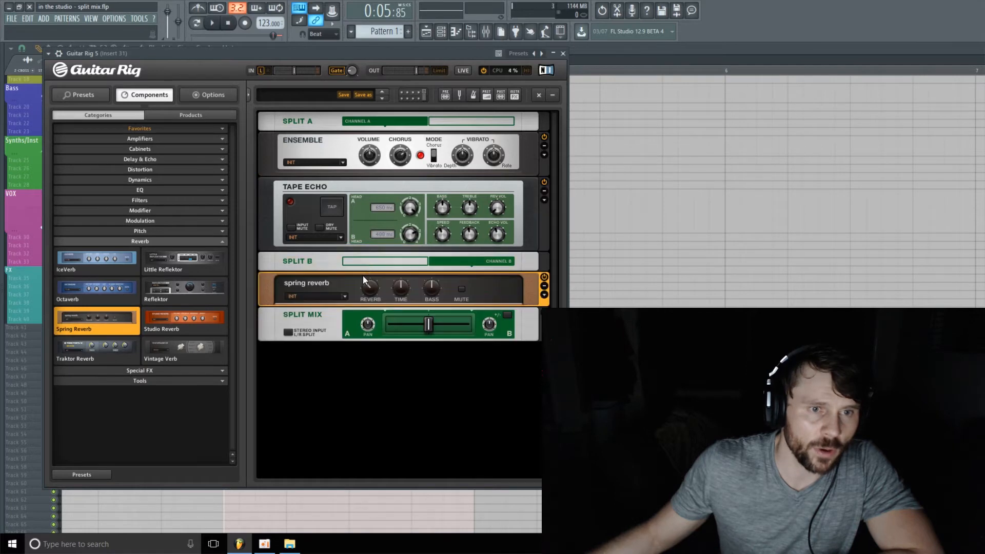
Step: Add a Skreamer from the Distortion components below the spring reverb in Split B
{"action": "left_click", "coordinate": [221, 244]}
{"action": "left_click", "coordinate": [185, 170]}
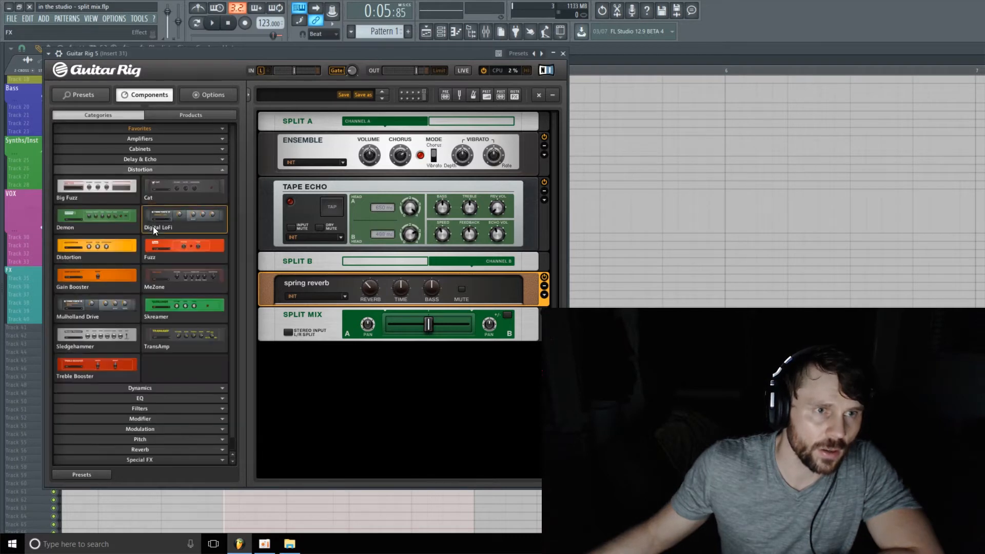
{"action": "left_click_drag", "start_coordinate": [170, 315], "coordinate": [355, 304]}
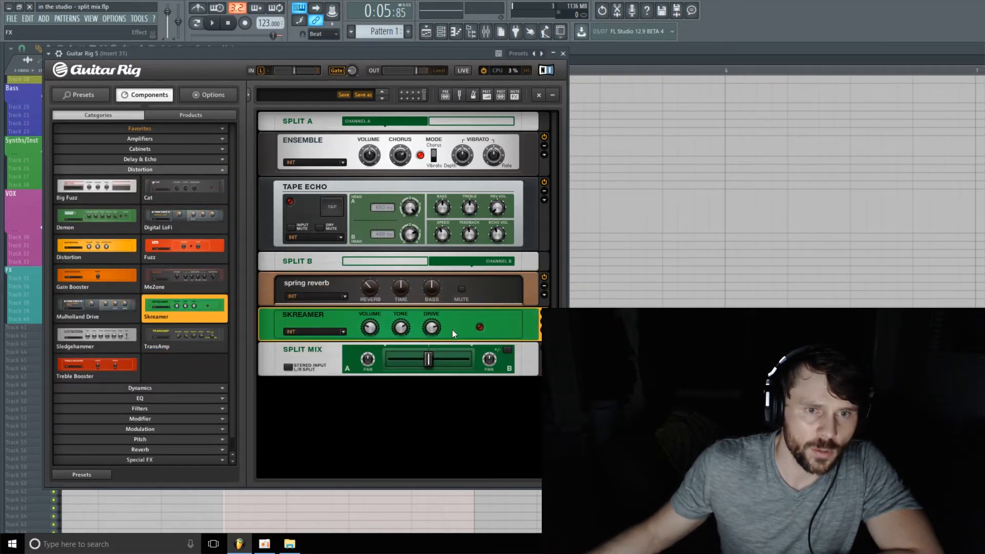
Step: Set the Skreamer drive to about 3.71 and adjust the spring reverb's bass knob
{"action": "left_click_drag", "start_coordinate": [435, 327], "coordinate": [429, 343]}
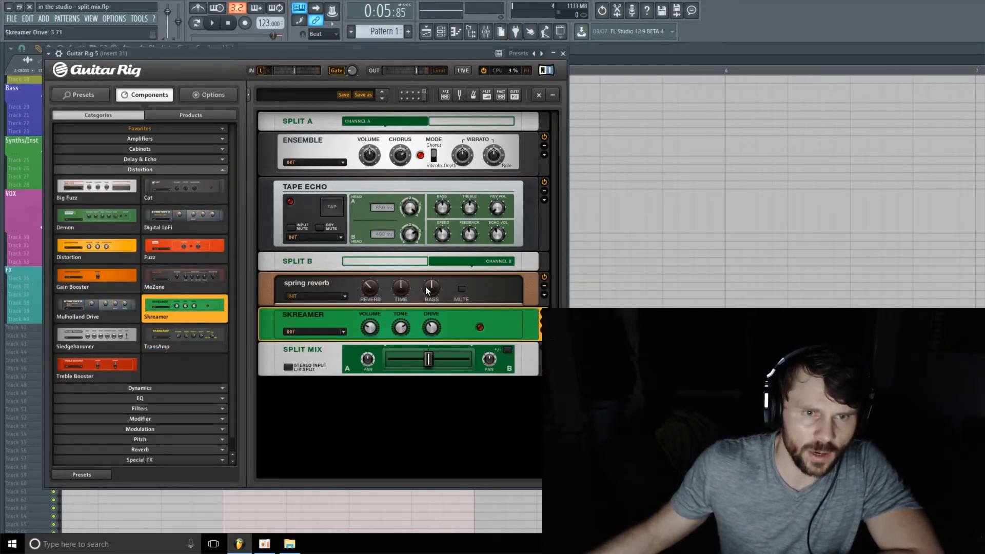
{"action": "mouse_move", "coordinate": [427, 288]}
{"action": "left_mouse_down"}
{"action": "mouse_move", "coordinate": [428, 302]}
{"action": "mouse_move", "coordinate": [429, 294]}
{"action": "left_mouse_up"}
{"action": "left_click_drag", "start_coordinate": [502, 233], "coordinate": [498, 235]}
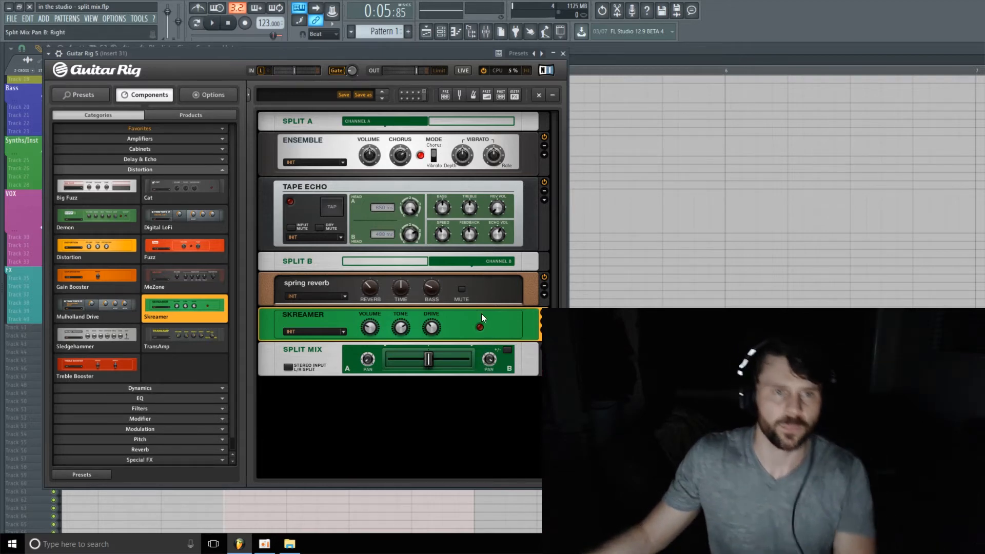
Step: Sweep the Split Mix crossfader fully to A, then to B, and back to the centre
{"action": "left_click_drag", "start_coordinate": [428, 364], "coordinate": [356, 366]}
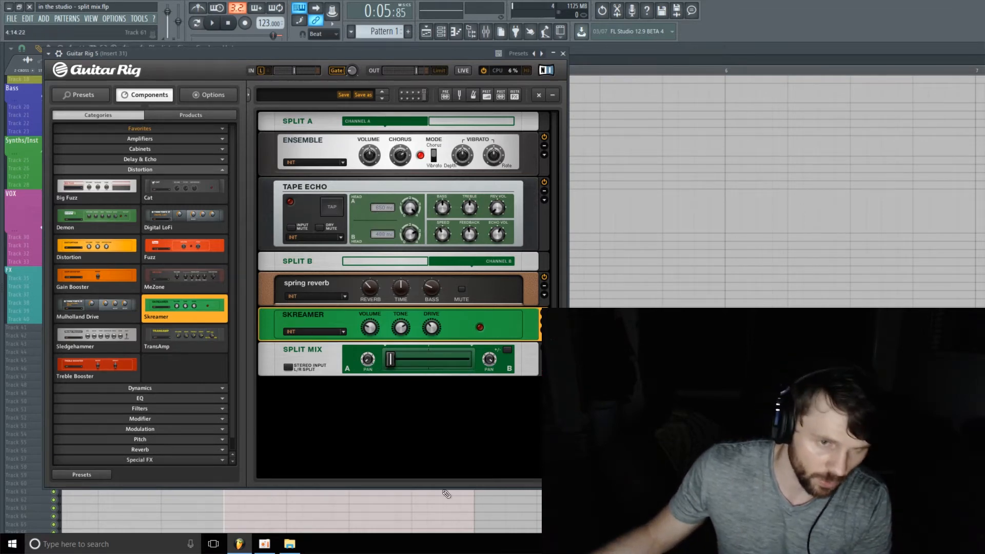
{"action": "left_click_drag", "start_coordinate": [391, 361], "coordinate": [468, 361]}
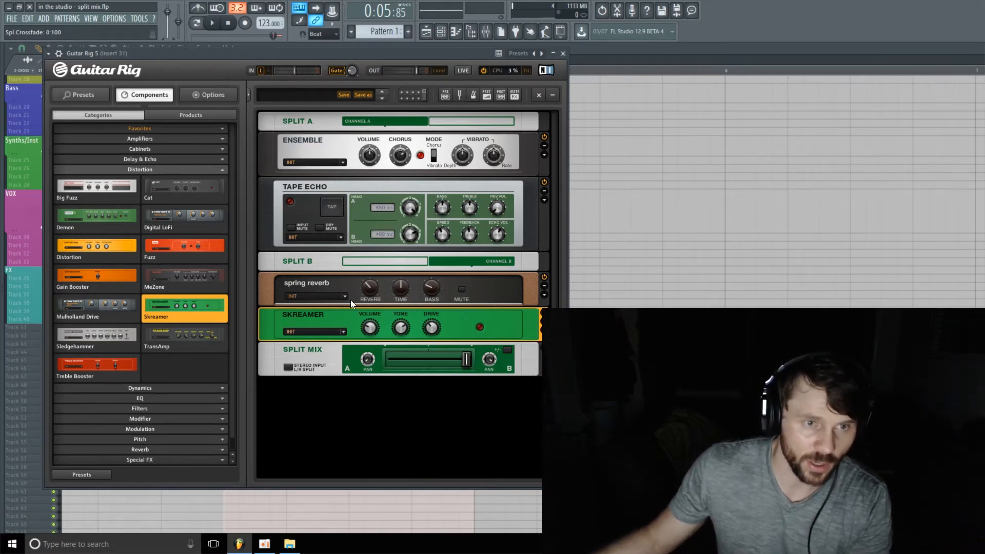
{"action": "left_click_drag", "start_coordinate": [469, 367], "coordinate": [429, 378]}
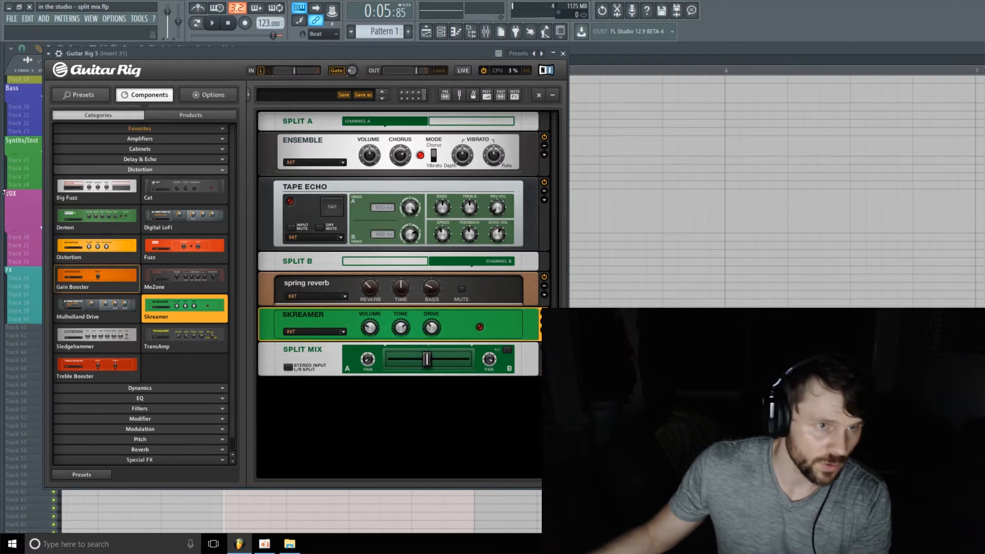
Step: Add an LFO from the Modifier components to the bottom of the rack
{"action": "left_click", "coordinate": [213, 170]}
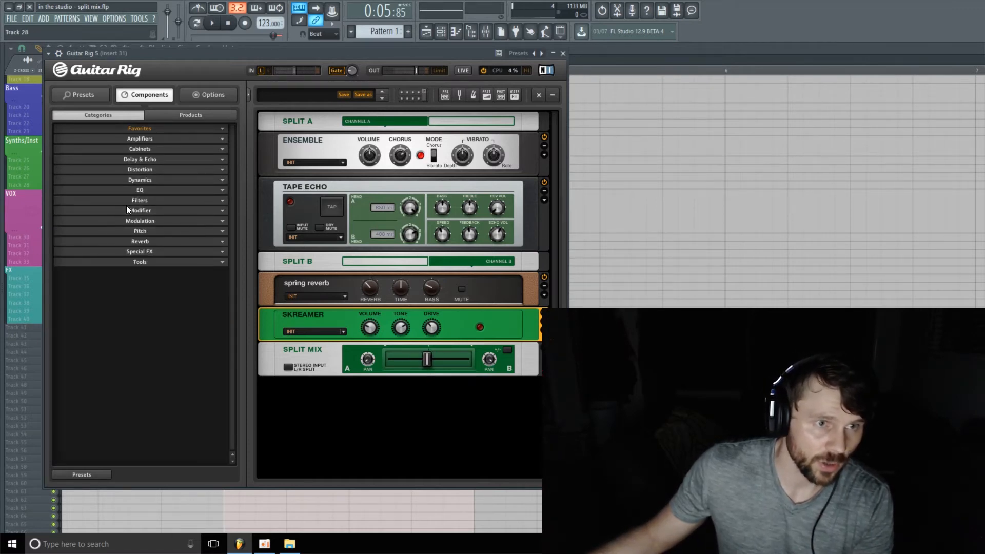
{"action": "left_click", "coordinate": [218, 211]}
{"action": "left_click_drag", "start_coordinate": [159, 265], "coordinate": [375, 400]}
{"action": "left_click_drag", "start_coordinate": [338, 54], "coordinate": [306, 54]}
{"action": "left_click", "coordinate": [512, 400]}
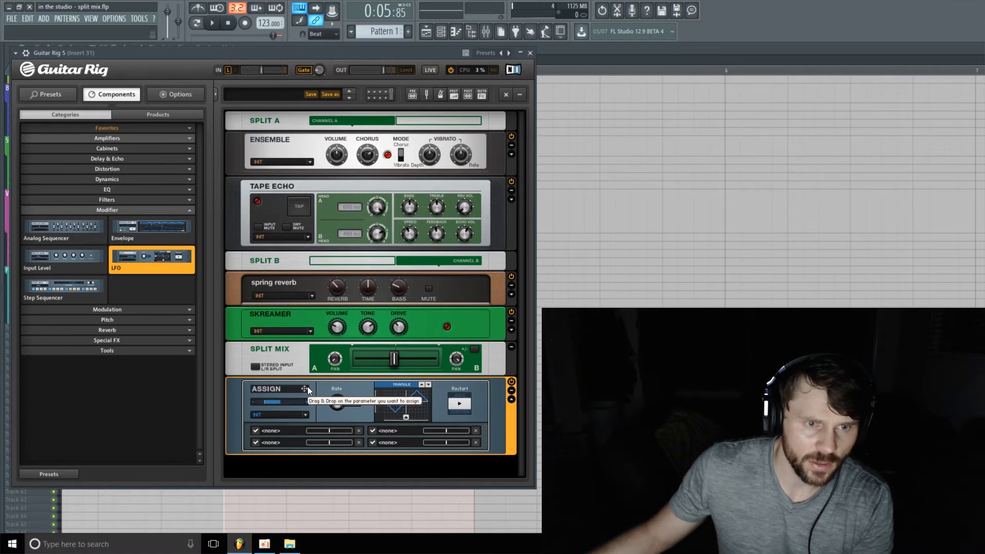
Step: Assign the LFO to the Split Mix crossfader
{"action": "left_click_drag", "start_coordinate": [305, 388], "coordinate": [368, 371]}
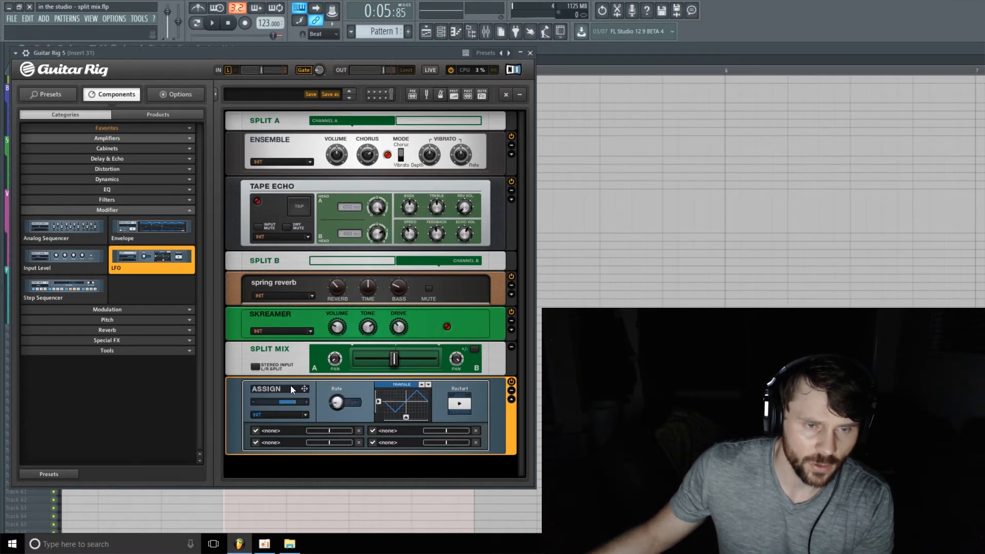
{"action": "left_click_drag", "start_coordinate": [305, 389], "coordinate": [395, 359]}
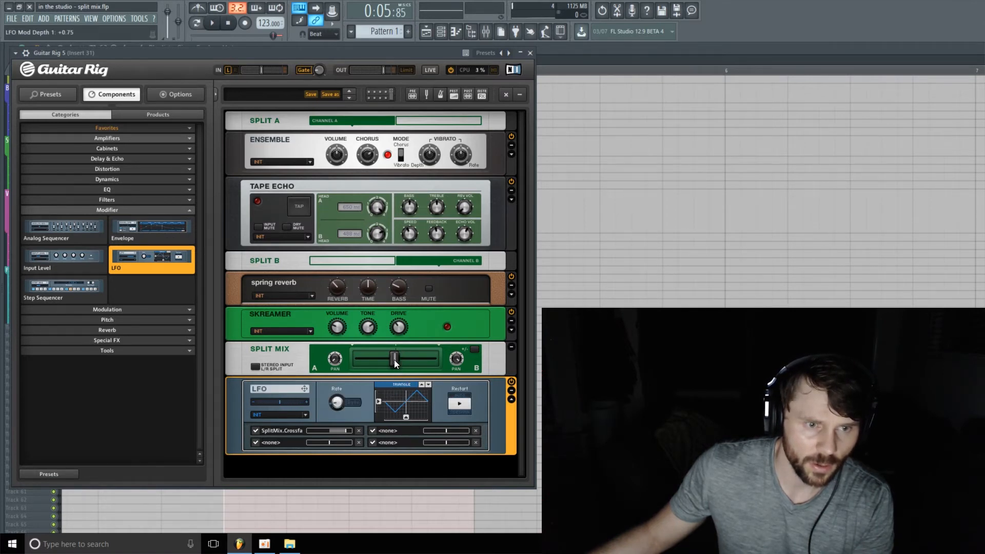
Step: Set the LFO waveform to Random and its rate to 1/8
{"action": "left_click", "coordinate": [423, 384]}
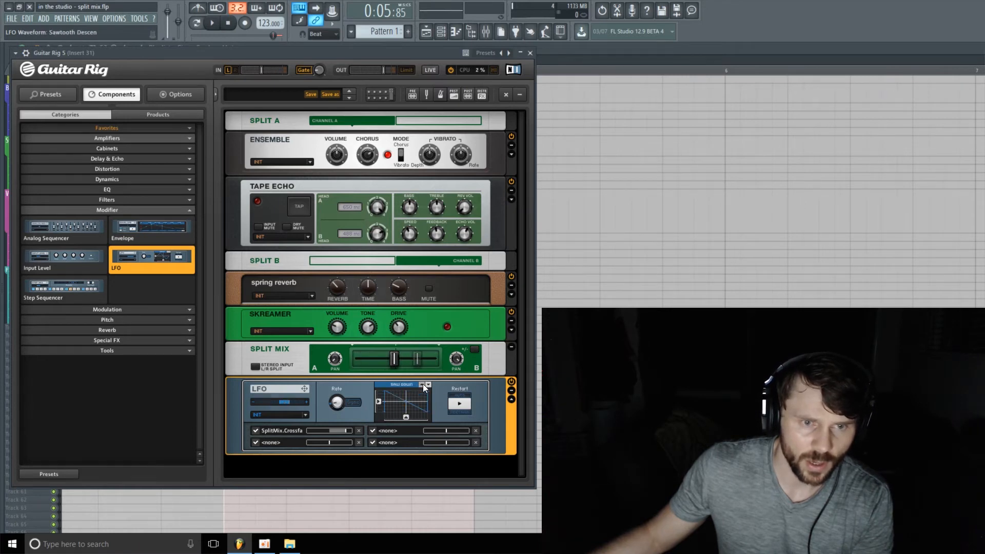
{"action": "left_click", "coordinate": [423, 384]}
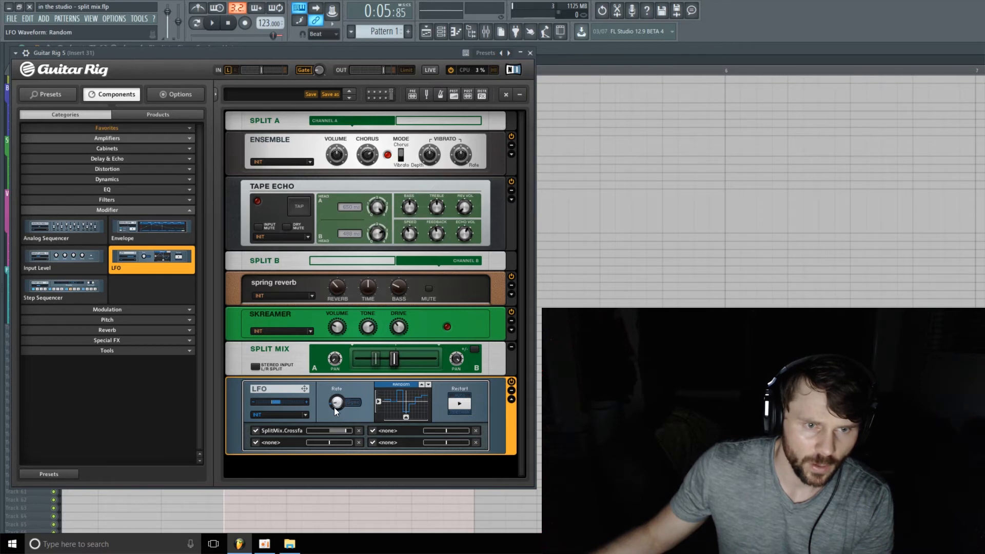
{"action": "mouse_move", "coordinate": [337, 404]}
{"action": "left_mouse_down"}
{"action": "mouse_move", "coordinate": [342, 390]}
{"action": "mouse_move", "coordinate": [343, 403]}
{"action": "left_mouse_up"}
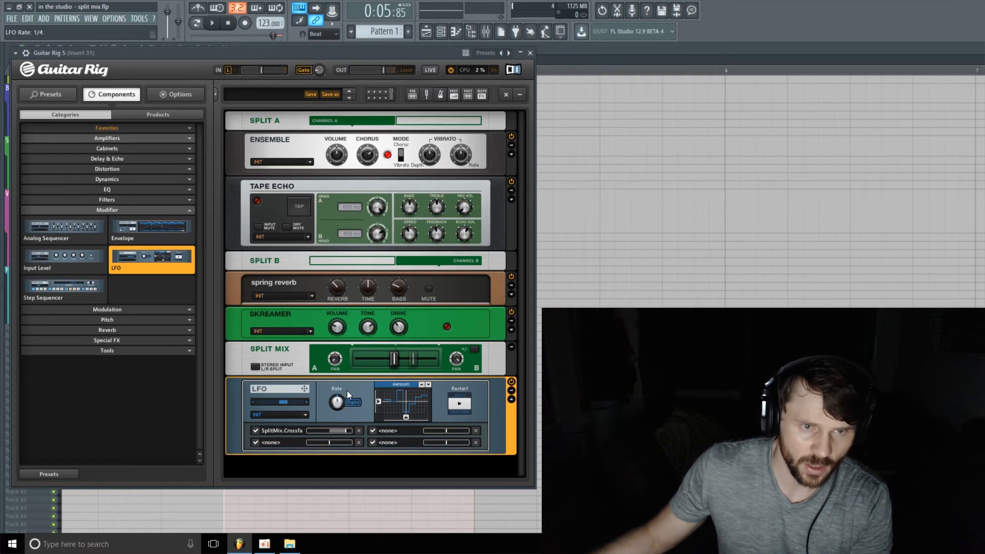
{"action": "left_click_drag", "start_coordinate": [339, 401], "coordinate": [343, 392]}
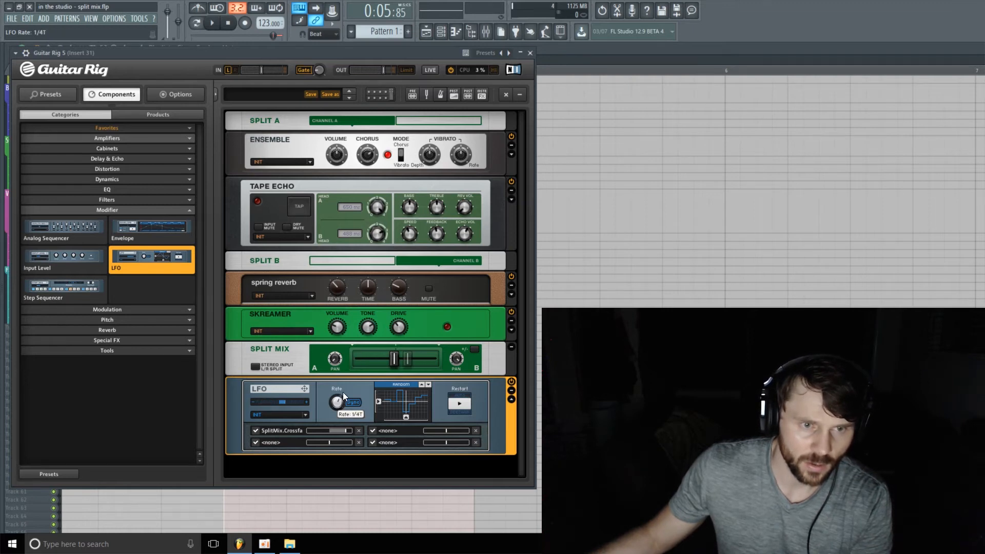
{"action": "scroll", "coordinate": [343, 392], "scroll_direction": "up", "scroll_amount": 1}
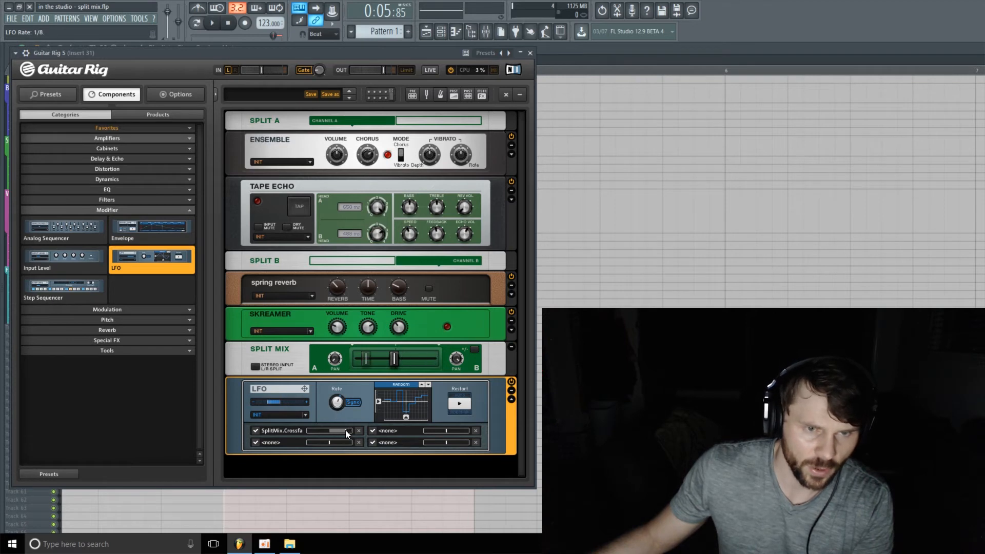
Step: Set the LFO's crossfade modulation depth to about +0.26
{"action": "left_click_drag", "start_coordinate": [346, 430], "coordinate": [340, 435]}
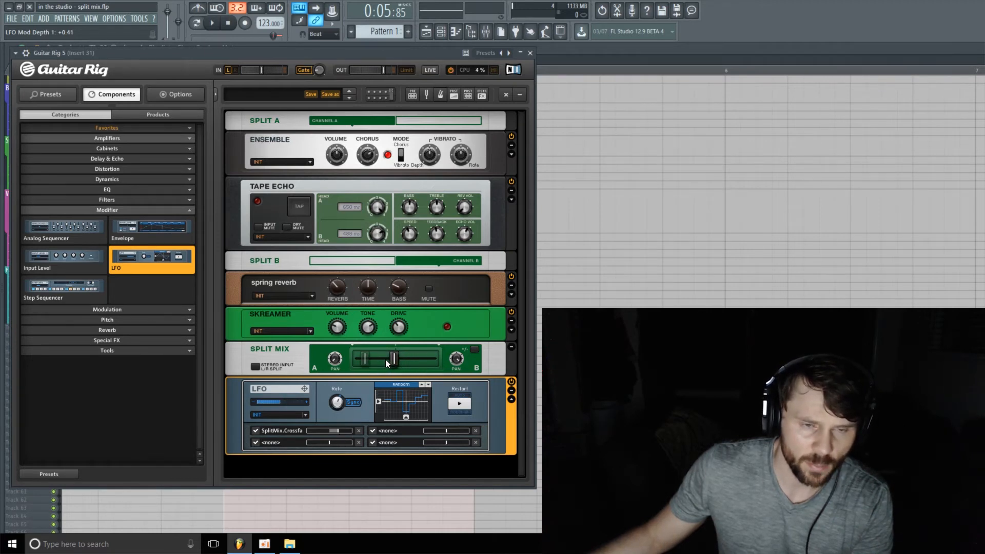
{"action": "left_click_drag", "start_coordinate": [338, 429], "coordinate": [334, 432]}
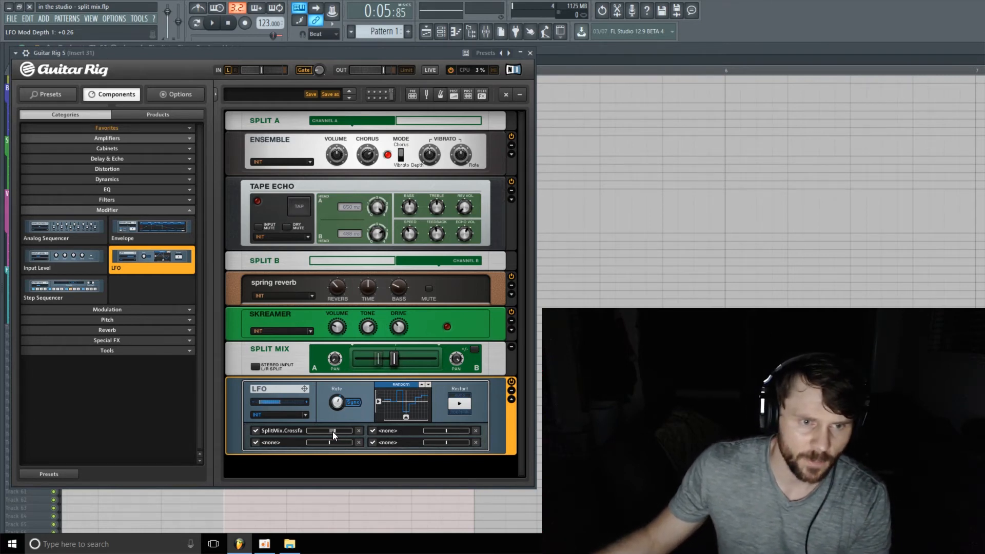
{"action": "mouse_move", "coordinate": [334, 432]}
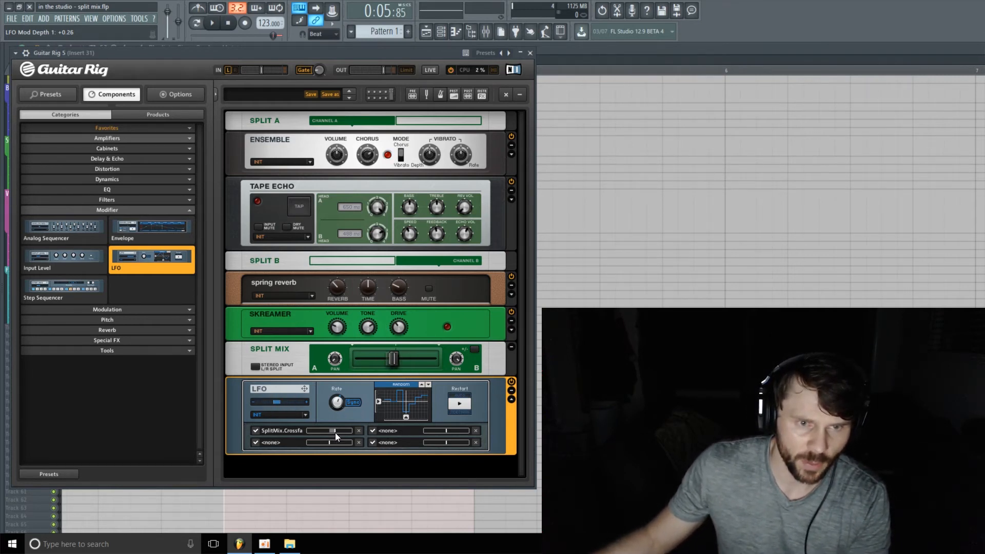
Step: Start playback and raise the crossfade modulation depth to about +0.79
{"action": "left_click", "coordinate": [218, 24]}
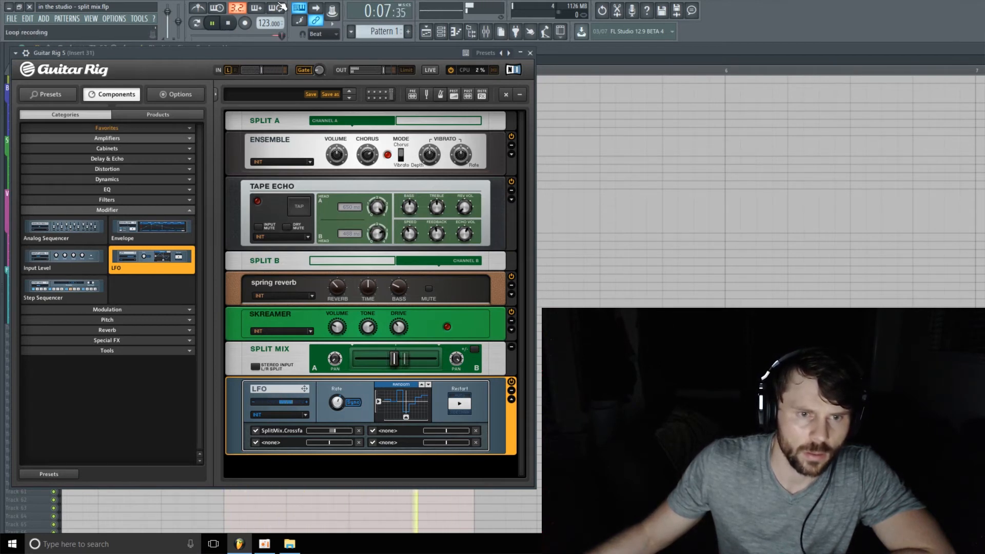
{"action": "left_click", "coordinate": [341, 400]}
{"action": "left_click_drag", "start_coordinate": [342, 400], "coordinate": [348, 439]}
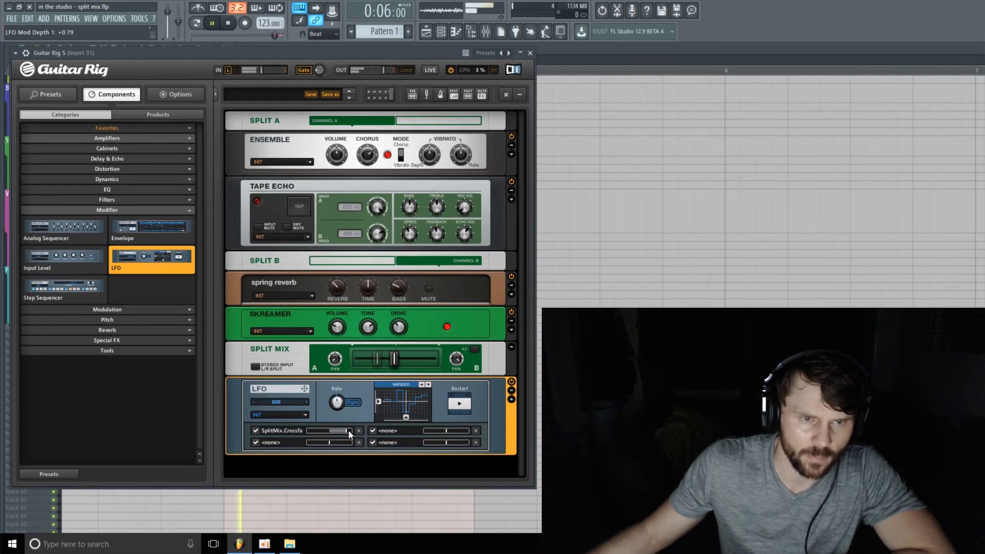
Step: Set the LFO rate to 1/4T, readjust the modulation depth, and stop playback
{"action": "left_click_drag", "start_coordinate": [349, 430], "coordinate": [344, 393]}
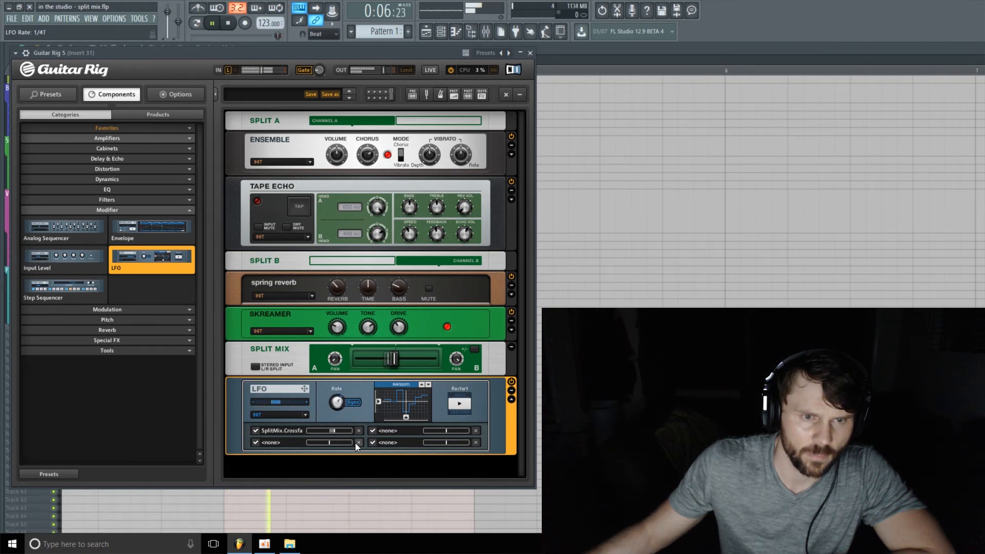
{"action": "left_click_drag", "start_coordinate": [333, 432], "coordinate": [334, 434]}
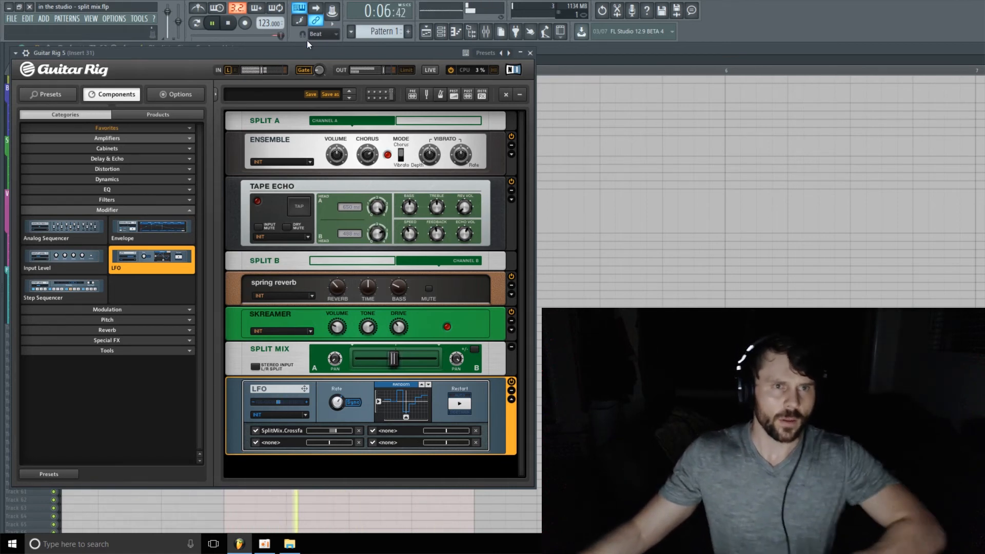
{"action": "key", "text": "space"}
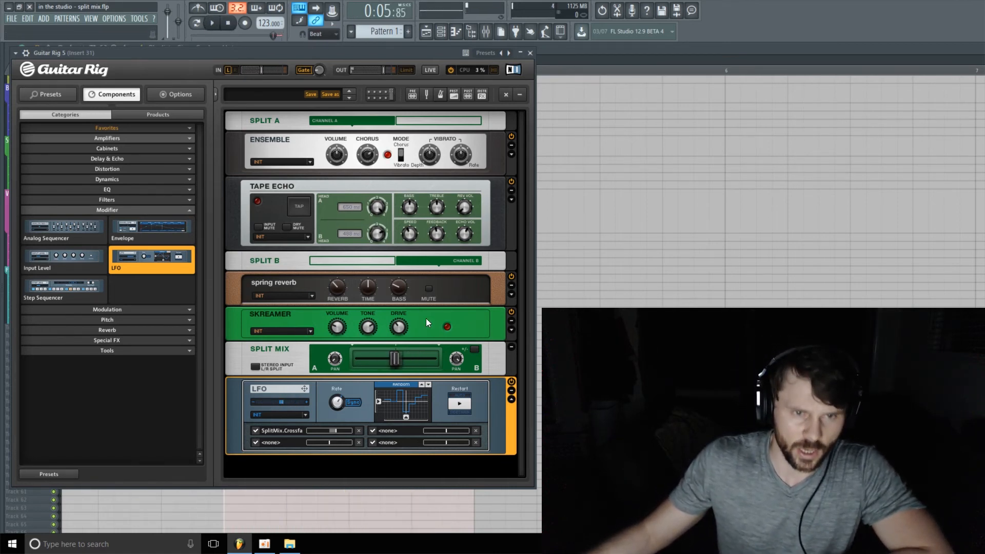